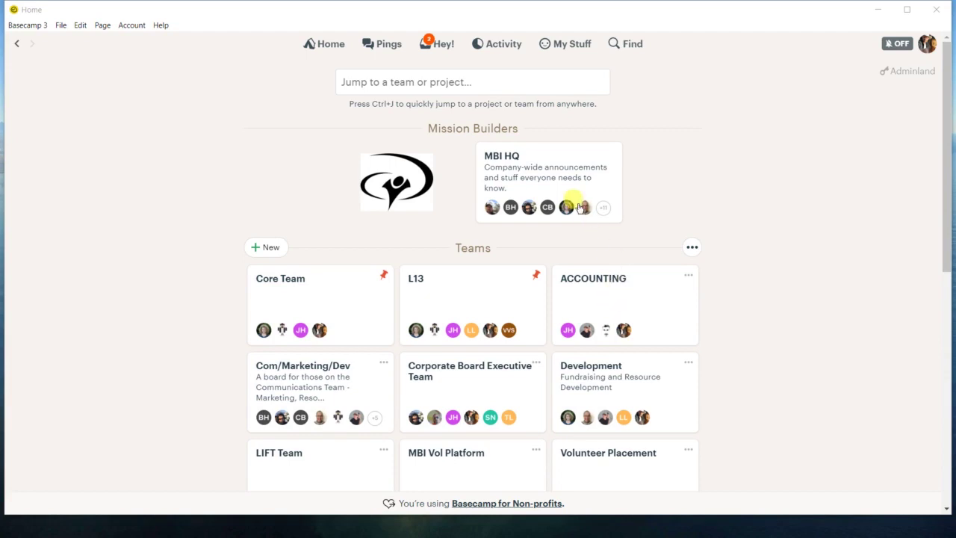
Open the MBI HQ project and scroll down to its Email Forwards tool
{"action": "left_click", "coordinate": [544, 174]}
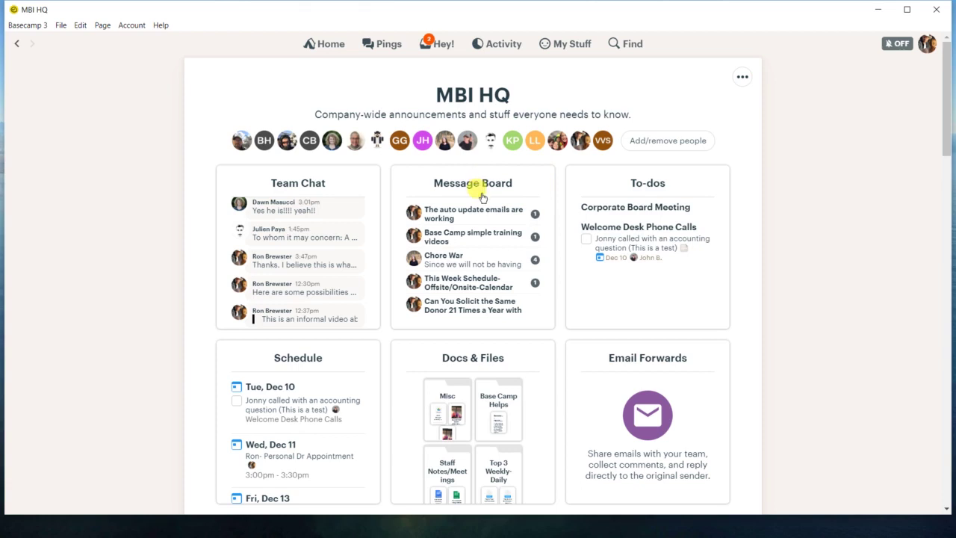
{"action": "scroll", "coordinate": [481, 210], "scroll_direction": "down", "scroll_amount": 1}
{"action": "scroll", "coordinate": [482, 210], "scroll_direction": "down", "scroll_amount": 3}
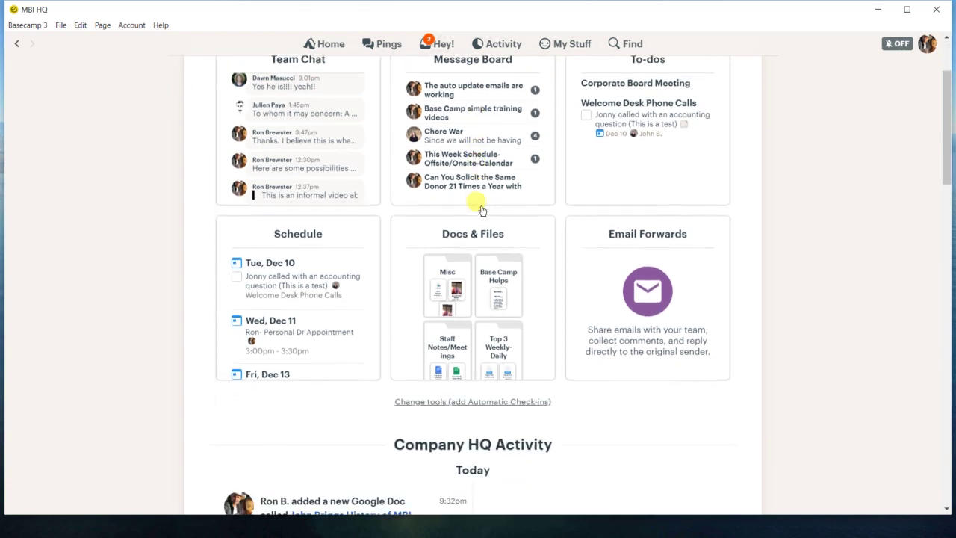
Open MBI HQ's Email Forwards page and copy its personal forwarding address
{"action": "left_click", "coordinate": [661, 297]}
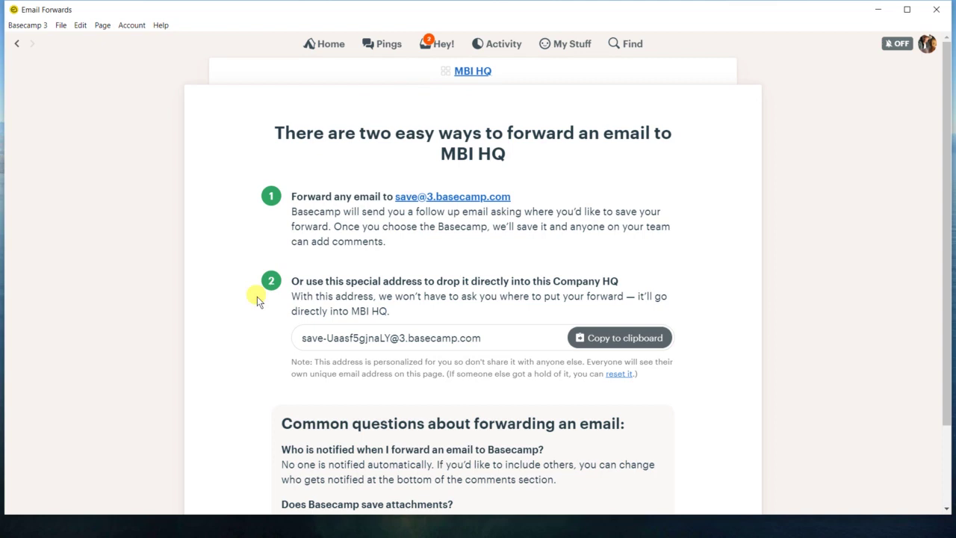
{"action": "left_click", "coordinate": [623, 340]}
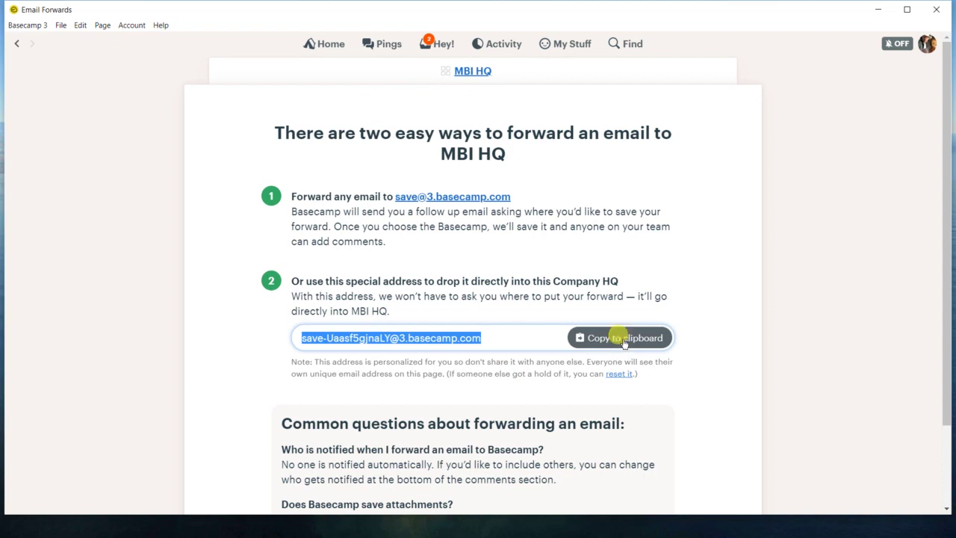
View the L13 team's email-forwarding instructions, then return to the MBI HQ project page
{"action": "left_click", "coordinate": [330, 52]}
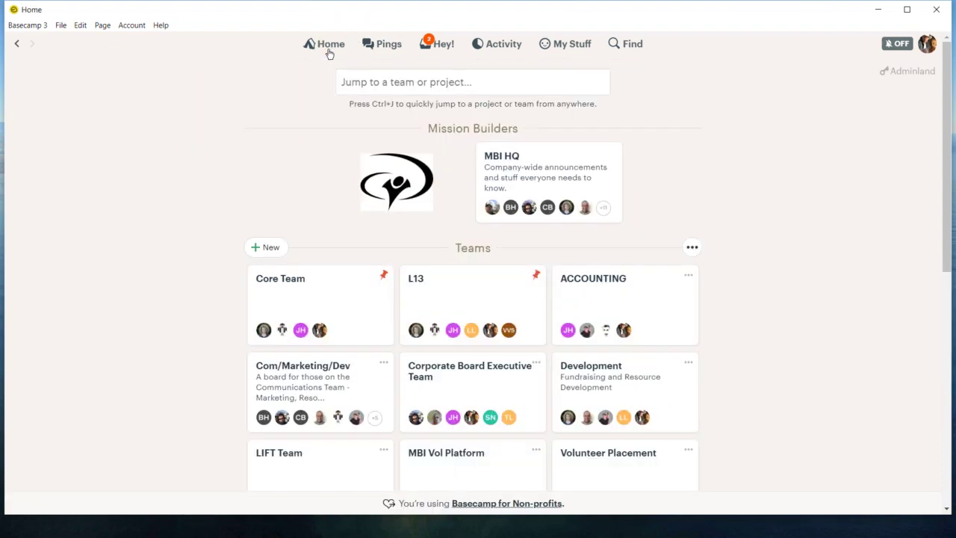
{"action": "left_click", "coordinate": [485, 301]}
{"action": "left_click", "coordinate": [649, 347]}
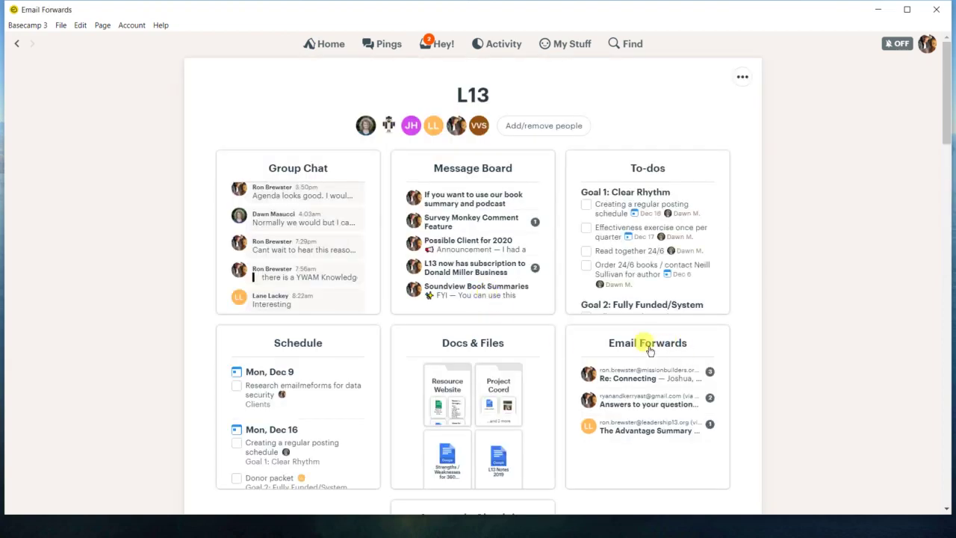
{"action": "left_click", "coordinate": [264, 141]}
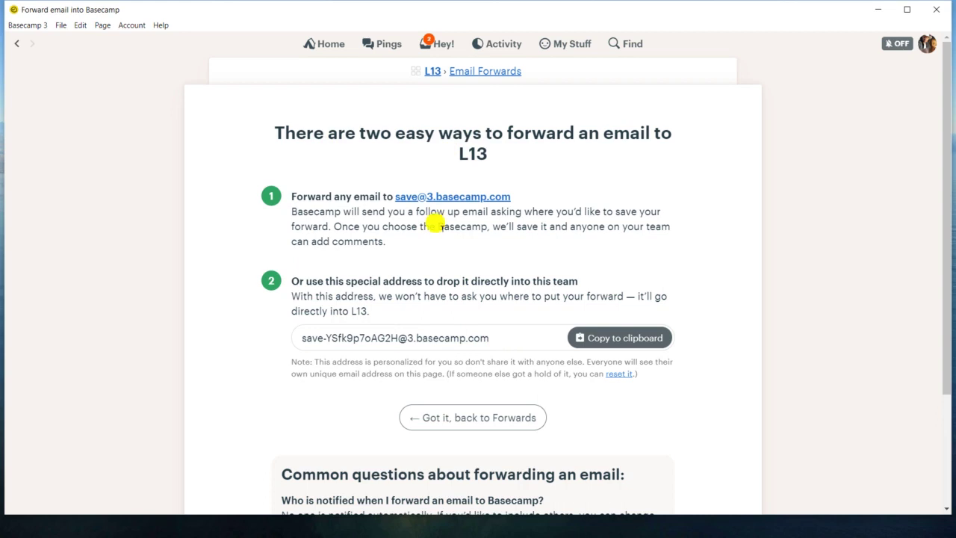
{"action": "left_click", "coordinate": [330, 48]}
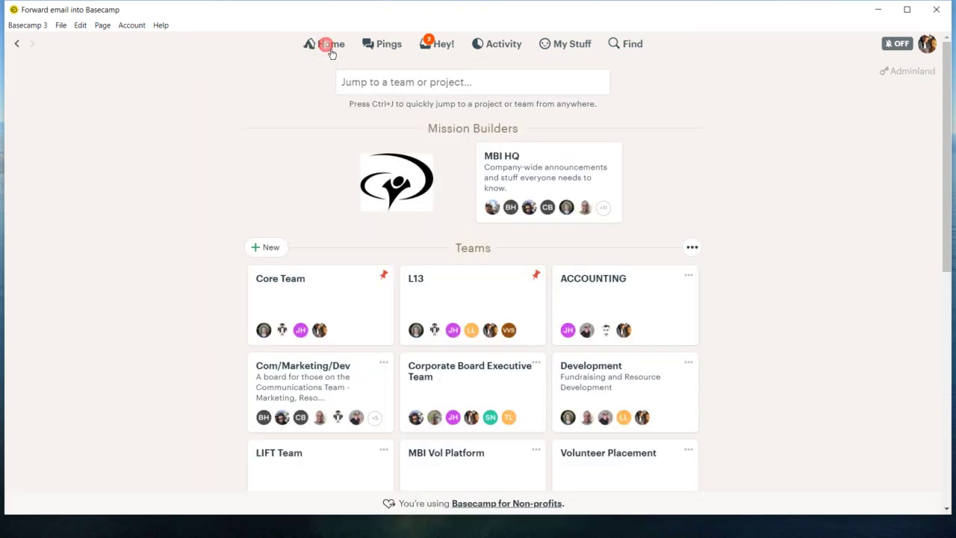
{"action": "left_click", "coordinate": [551, 165]}
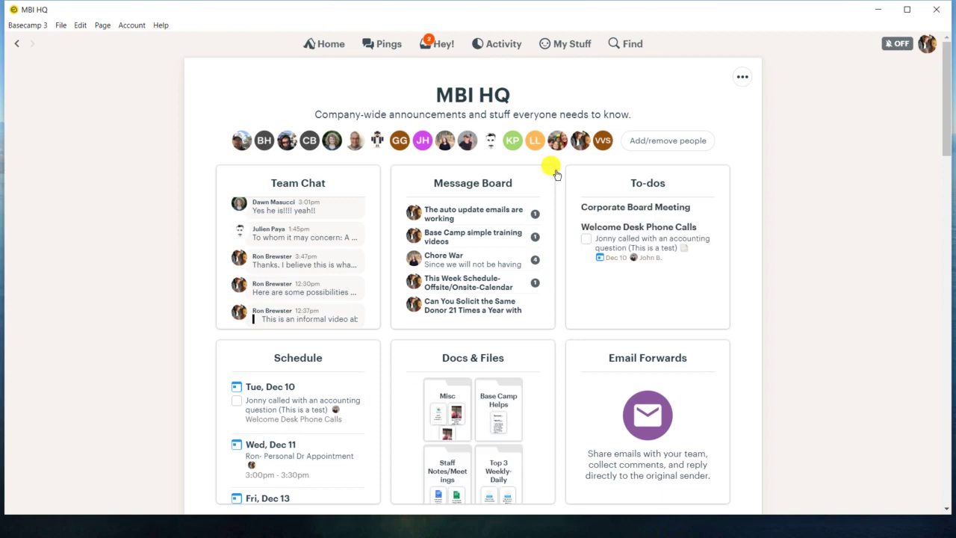
Switch to the Gmail window showing the Thanksgiving letter email
{"action": "key", "text": "alt+Tab"}
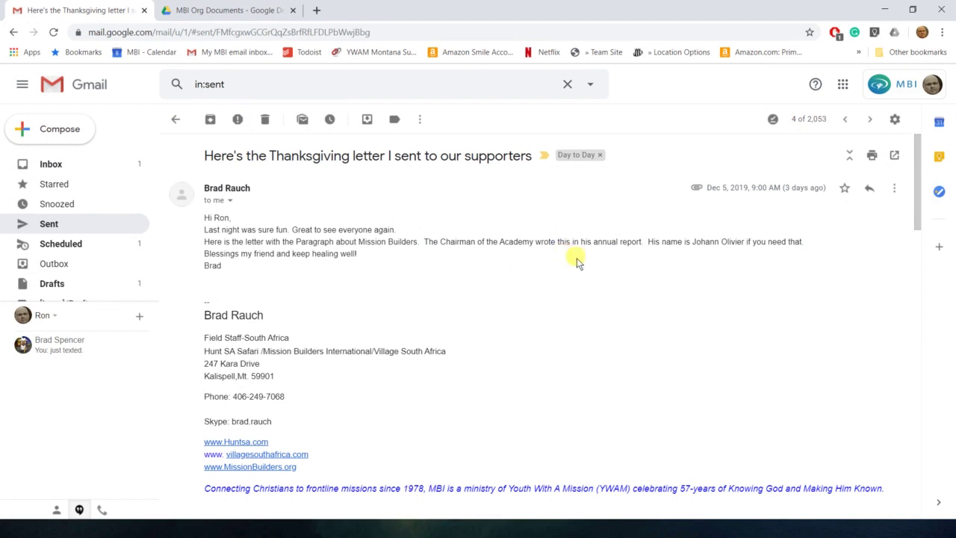
Forward the Thanksgiving letter email and attachment to MBI HQ's pasted forwarding address, then return to Basecamp
{"action": "left_click", "coordinate": [896, 191]}
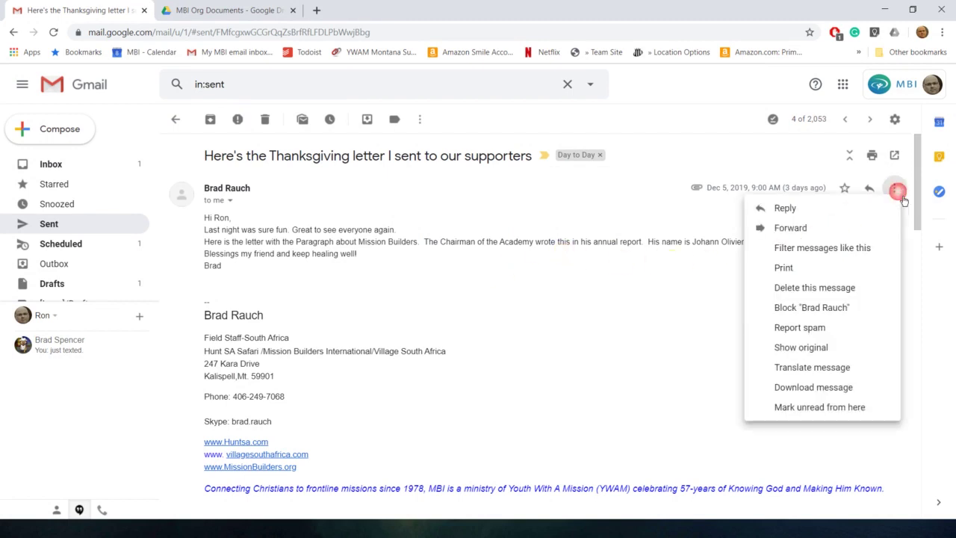
{"action": "left_click", "coordinate": [789, 228]}
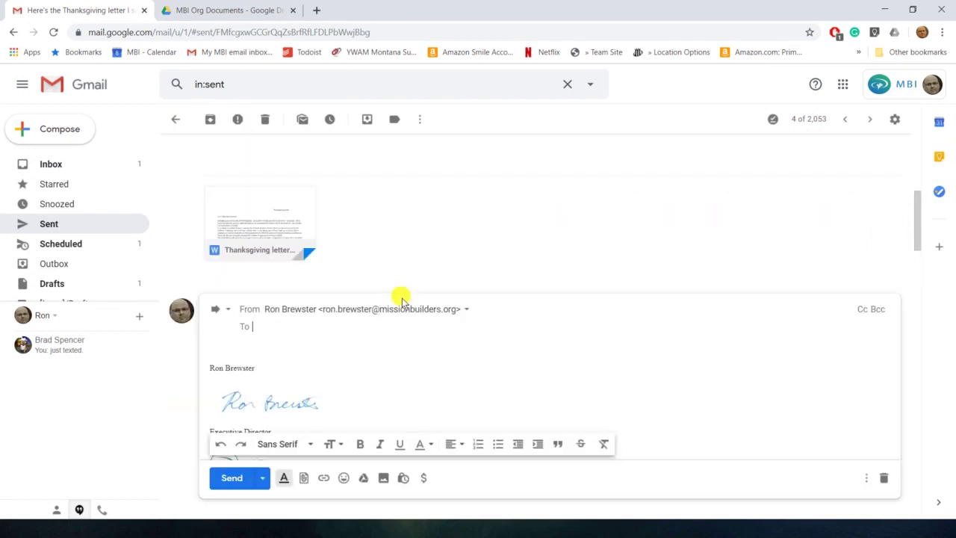
{"action": "key", "text": "ctrl+v"}
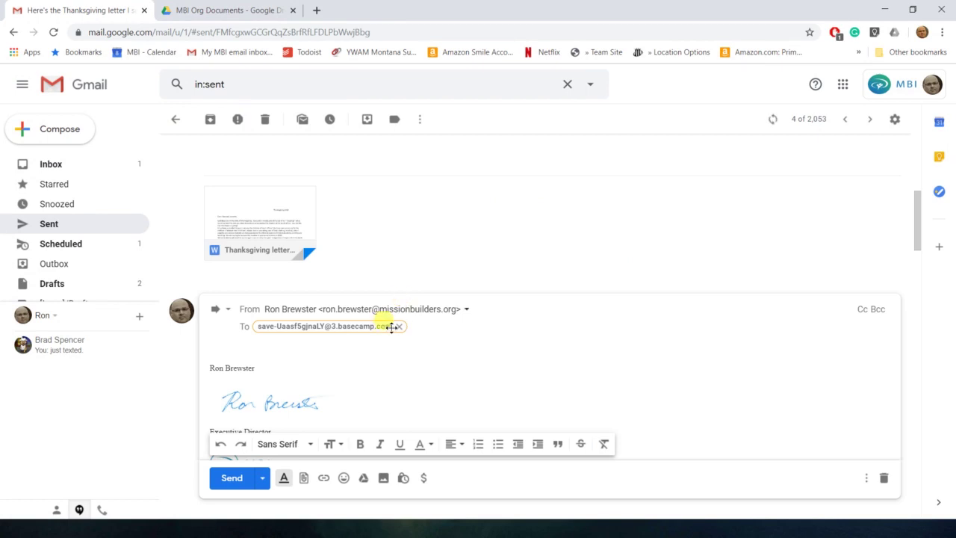
{"action": "left_click", "coordinate": [233, 478]}
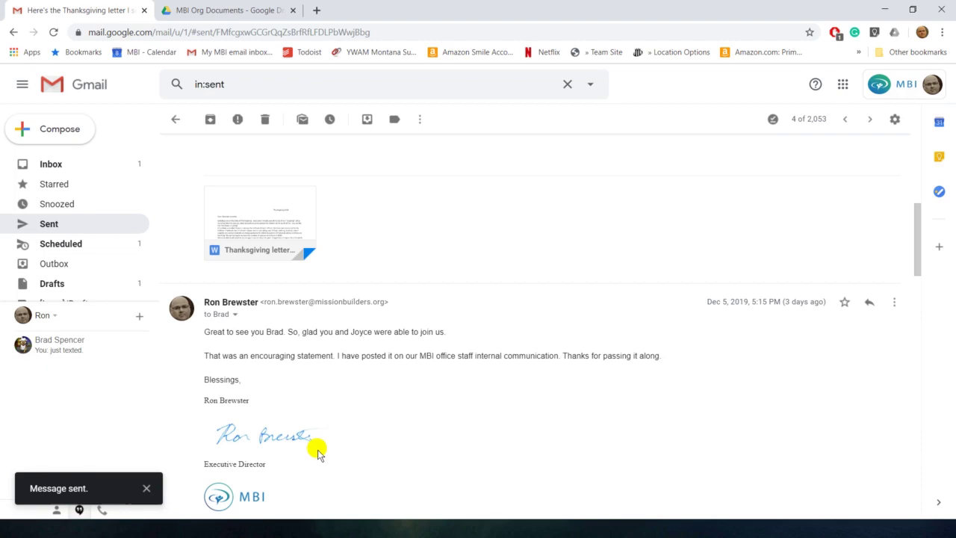
{"action": "key", "text": "alt+Tab"}
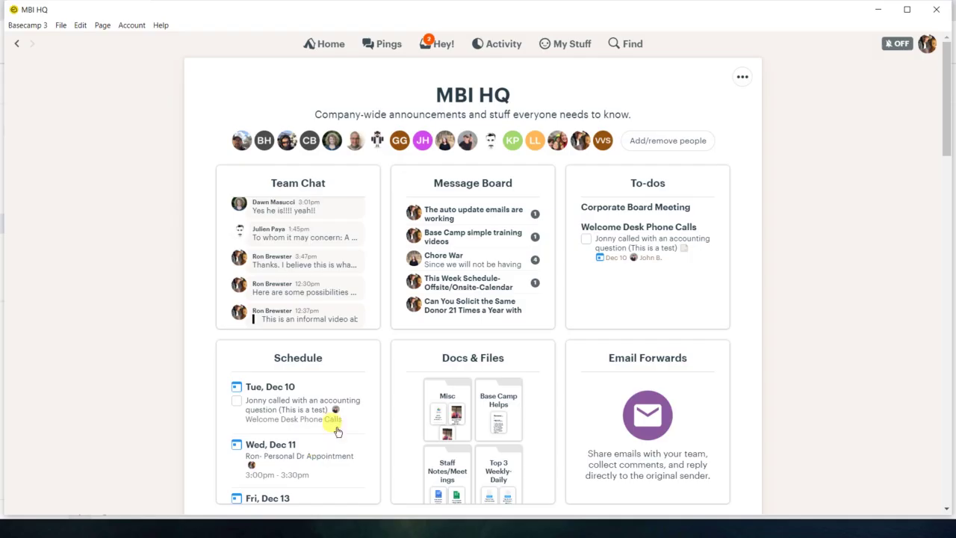
Open MBI HQ's Email Forwards list to find the forwarded Thanksgiving letter
{"action": "left_click", "coordinate": [622, 389]}
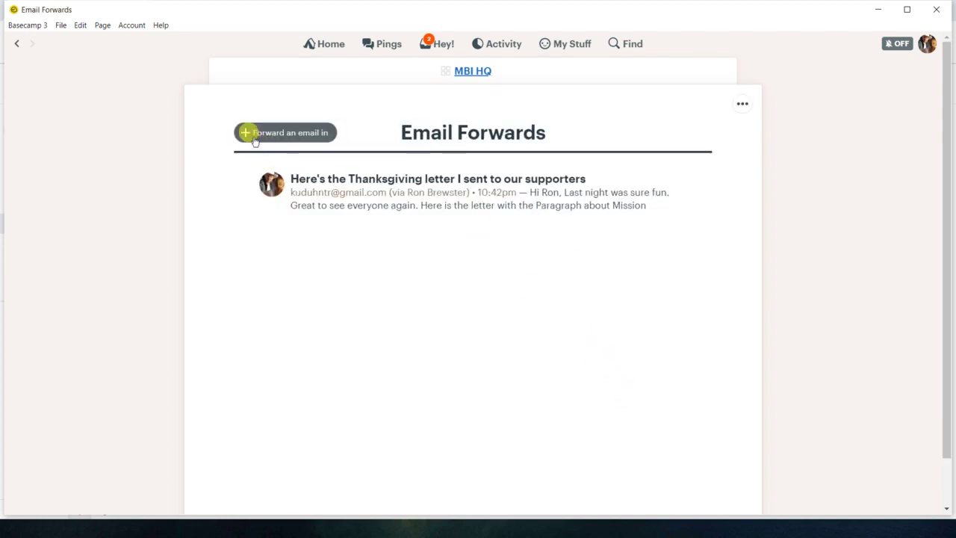
Open the forwarded Thanksgiving email and review its Thanksgiving letter 2019.docx attachment, Discussion and Subscribers
{"action": "left_click", "coordinate": [358, 189]}
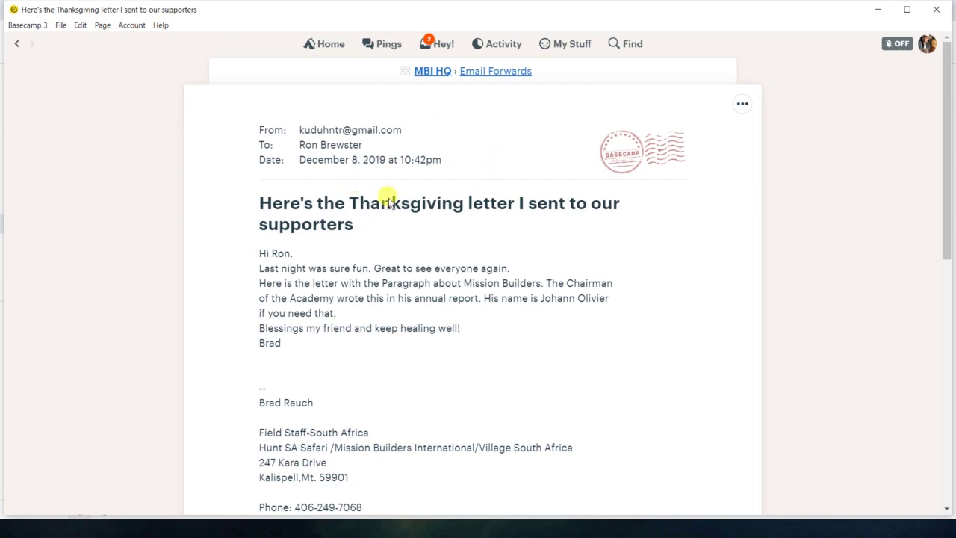
{"action": "scroll", "coordinate": [387, 273], "scroll_direction": "down", "scroll_amount": 2}
{"action": "scroll", "coordinate": [387, 273], "scroll_direction": "down", "scroll_amount": 5}
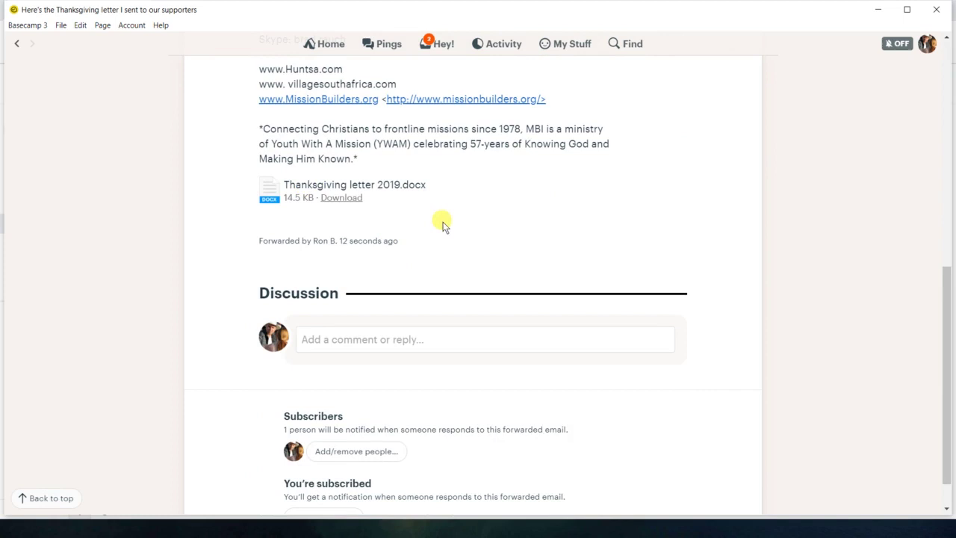
{"action": "scroll", "coordinate": [443, 221], "scroll_direction": "up", "scroll_amount": 6}
{"action": "scroll", "coordinate": [437, 239], "scroll_direction": "up", "scroll_amount": 1}
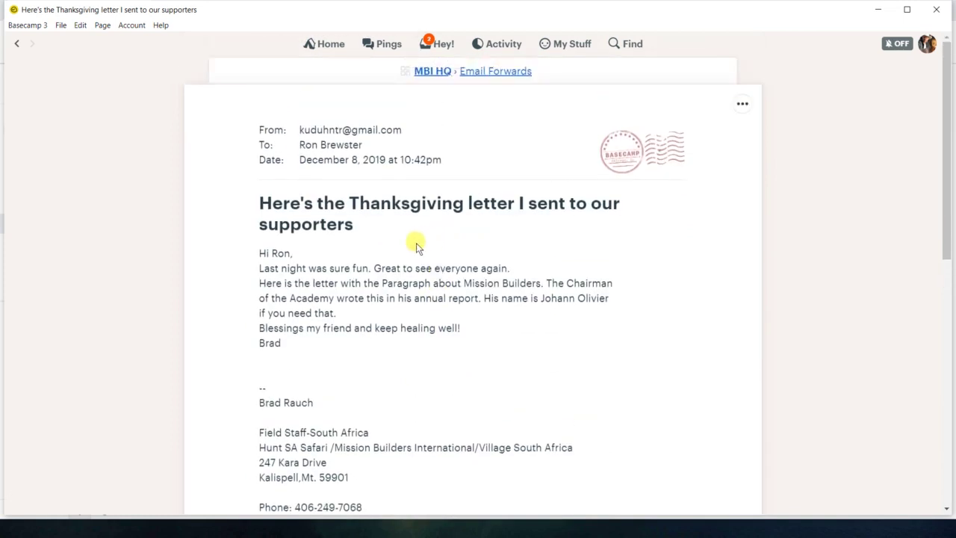
{"action": "scroll", "coordinate": [413, 244], "scroll_direction": "down", "scroll_amount": 6}
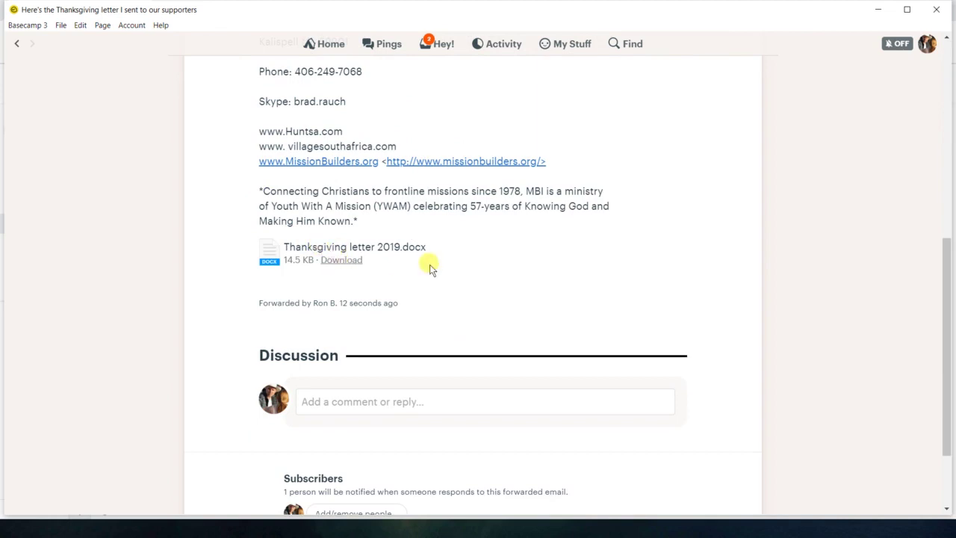
{"action": "scroll", "coordinate": [429, 264], "scroll_direction": "up", "scroll_amount": 6}
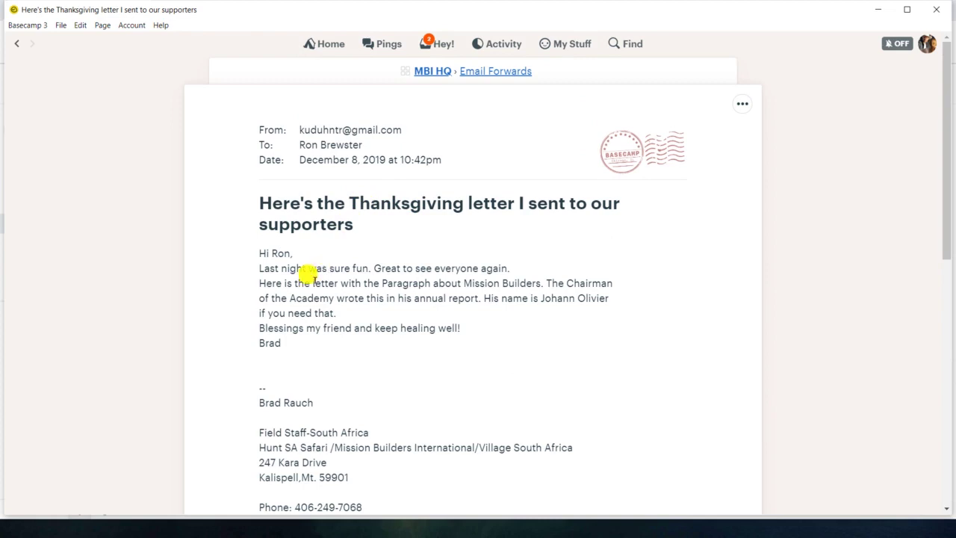
{"action": "scroll", "coordinate": [308, 274], "scroll_direction": "down", "scroll_amount": 4}
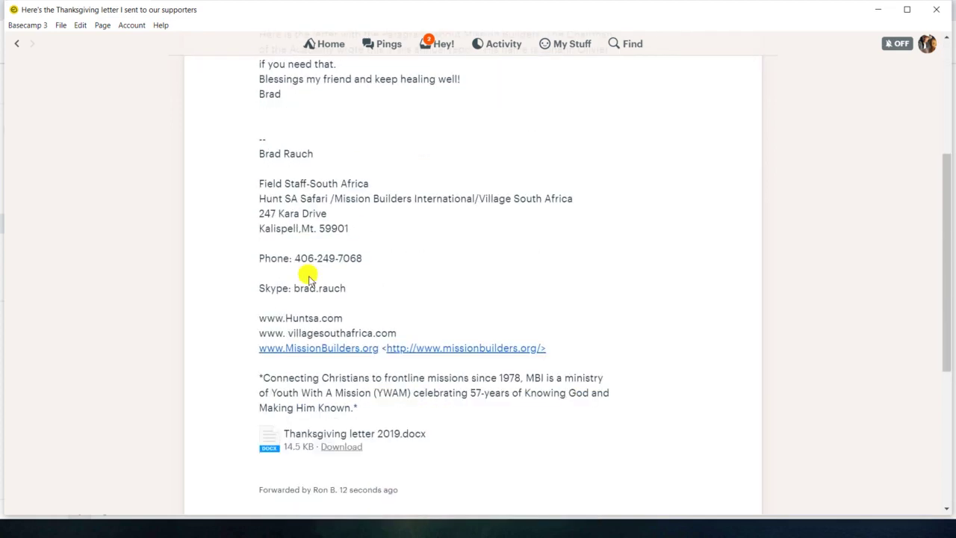
{"action": "scroll", "coordinate": [308, 277], "scroll_direction": "down", "scroll_amount": 5}
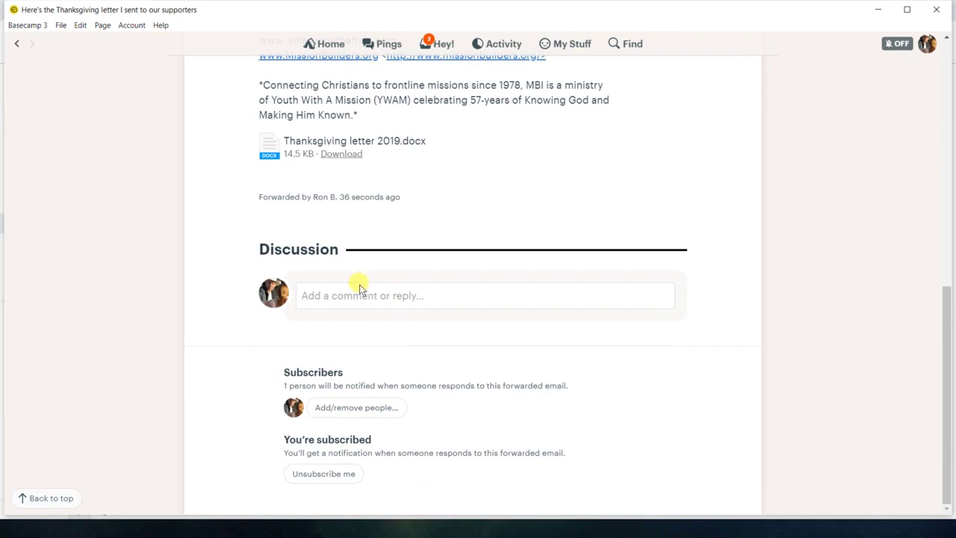
{"action": "left_click", "coordinate": [346, 411]}
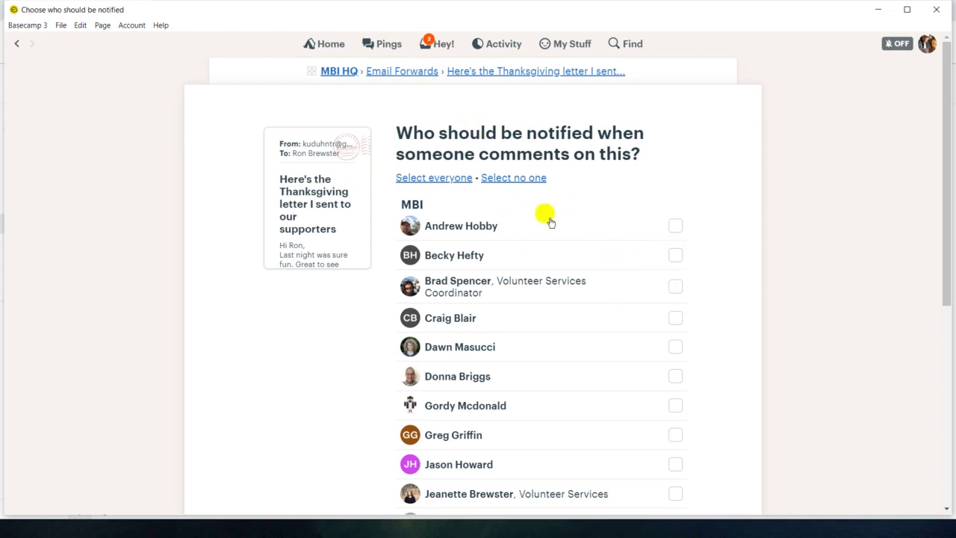
{"action": "scroll", "coordinate": [533, 271], "scroll_direction": "down", "scroll_amount": 5}
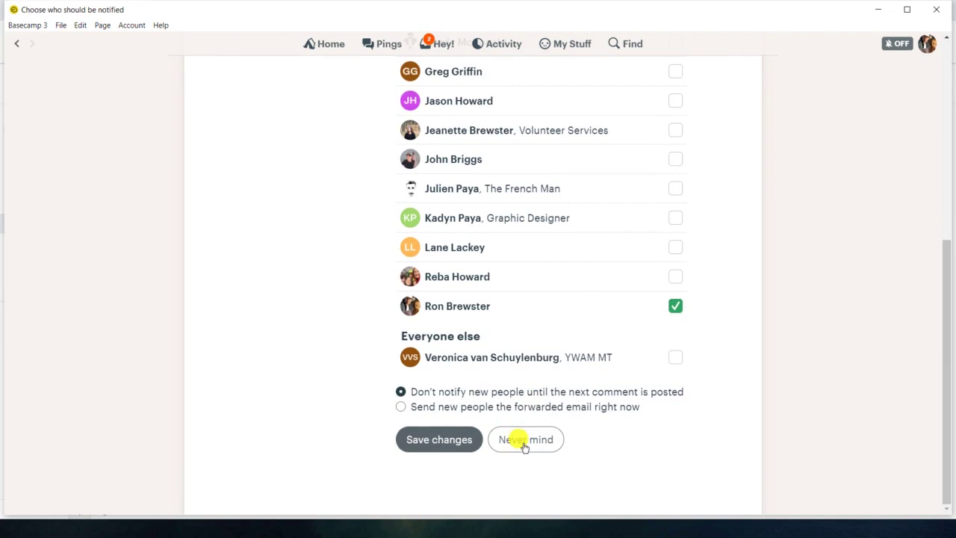
{"action": "left_click", "coordinate": [525, 441]}
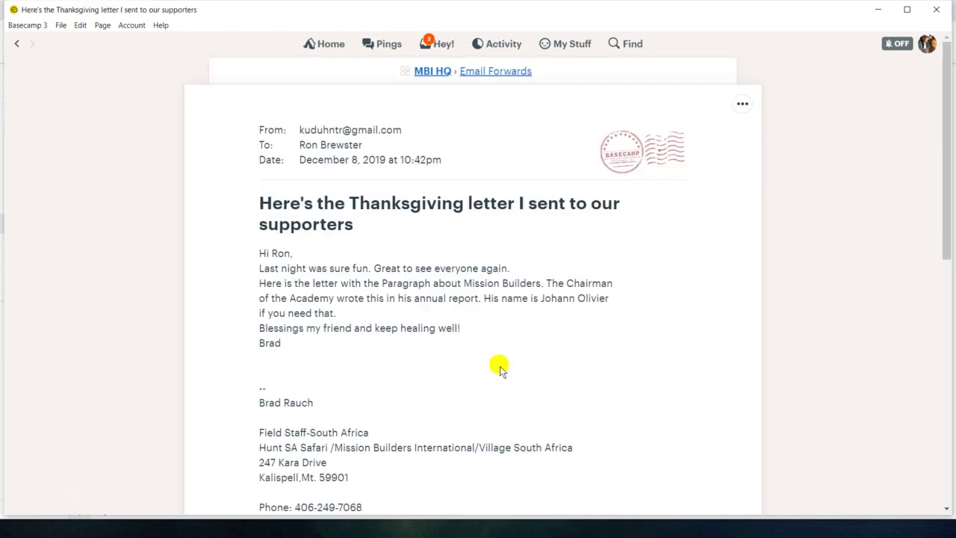